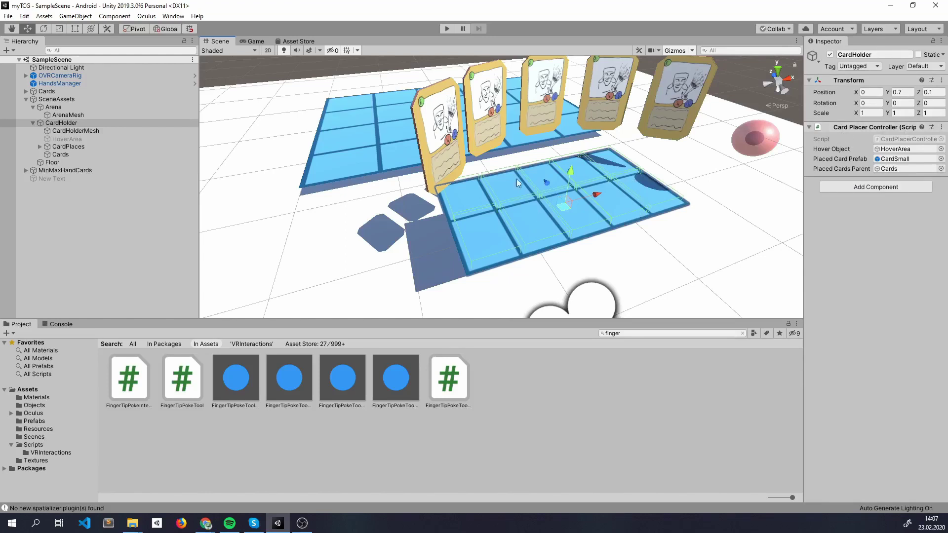
Open the CardSmall prefab from the Prefabs folder and examine its card mesh from another angle
click(630, 179)
scroll(629, 180, down, 2)
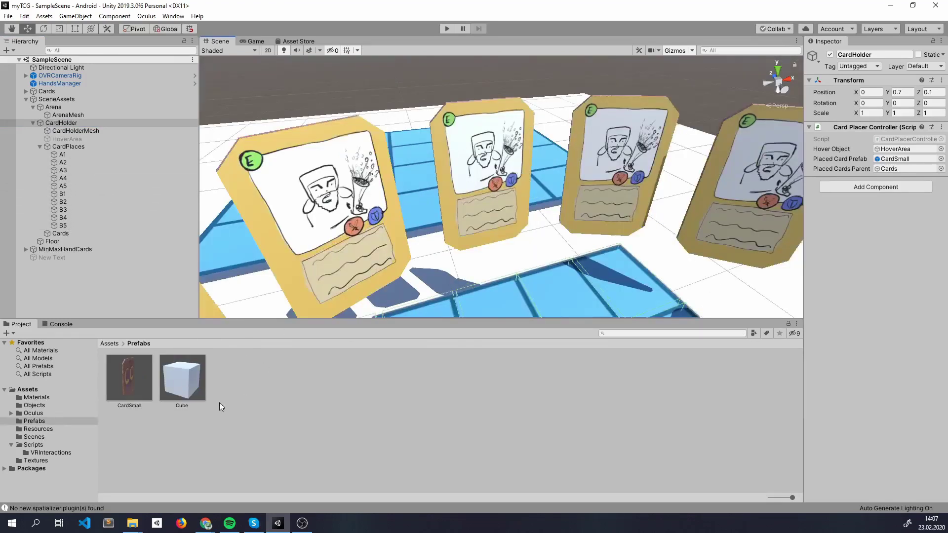
double_click(129, 380)
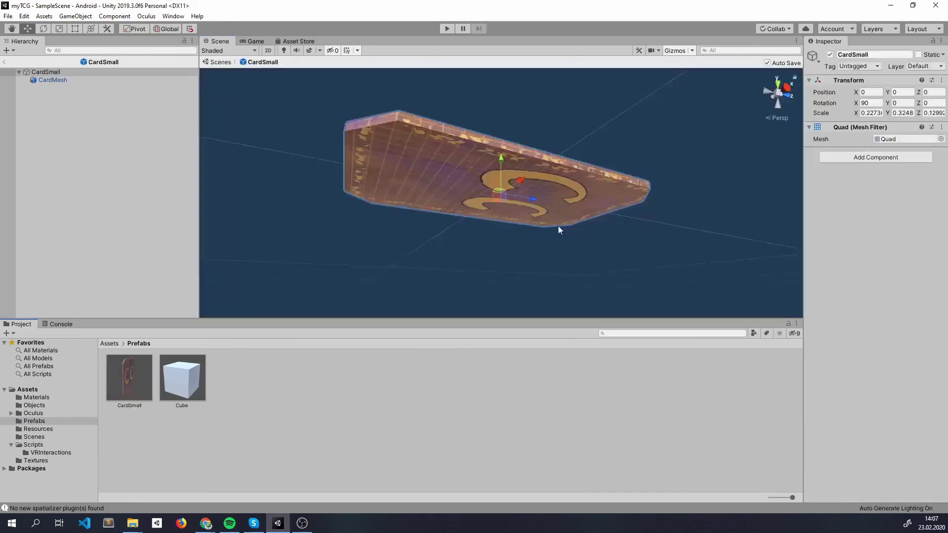
alt+drag(630, 278, 565, 228)
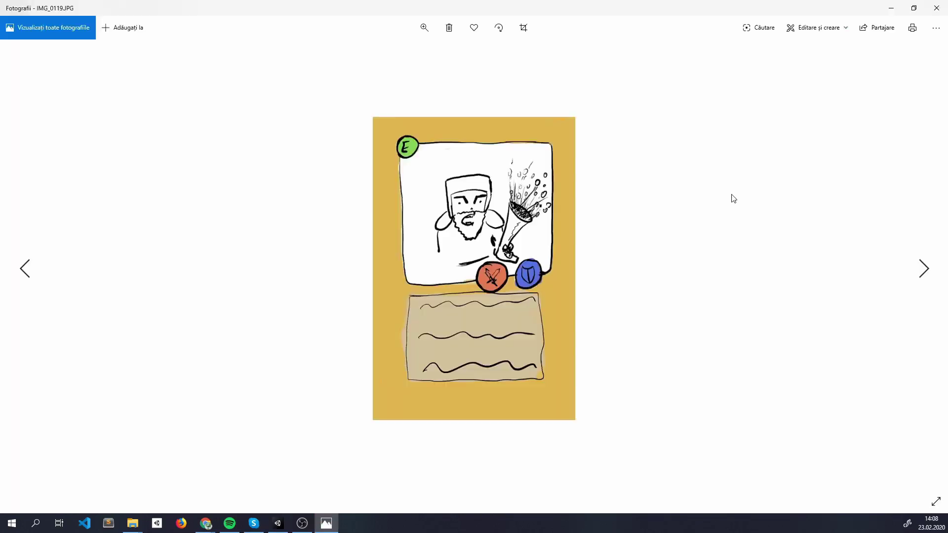
Look through the drawn card face images, and inspect the back_card, IMG_0119, IMG_0120 and IMG_0121 textures in the project
key(Right)
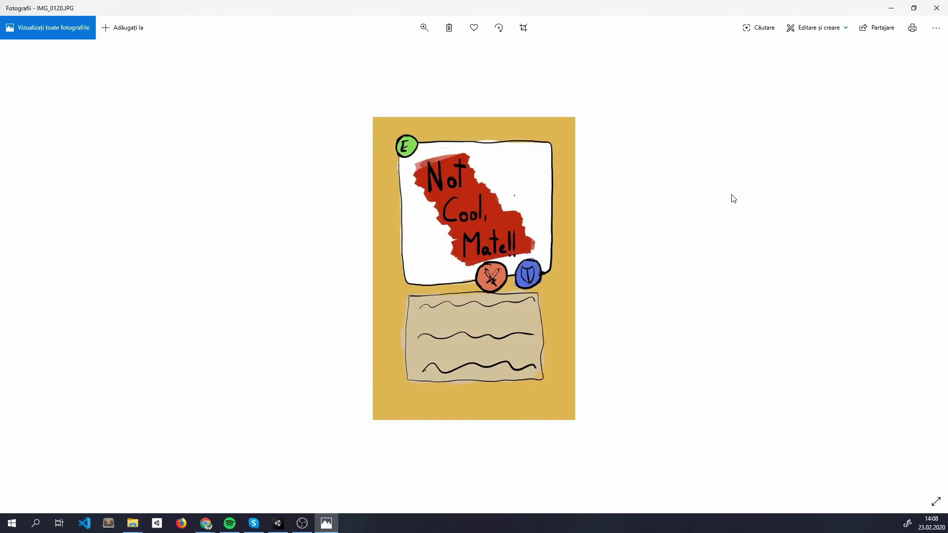
key(Right)
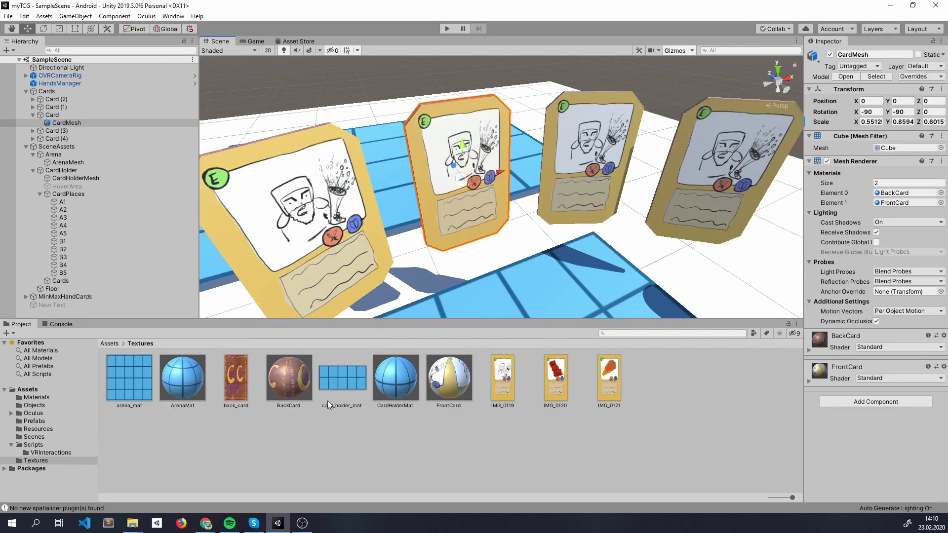
click(238, 392)
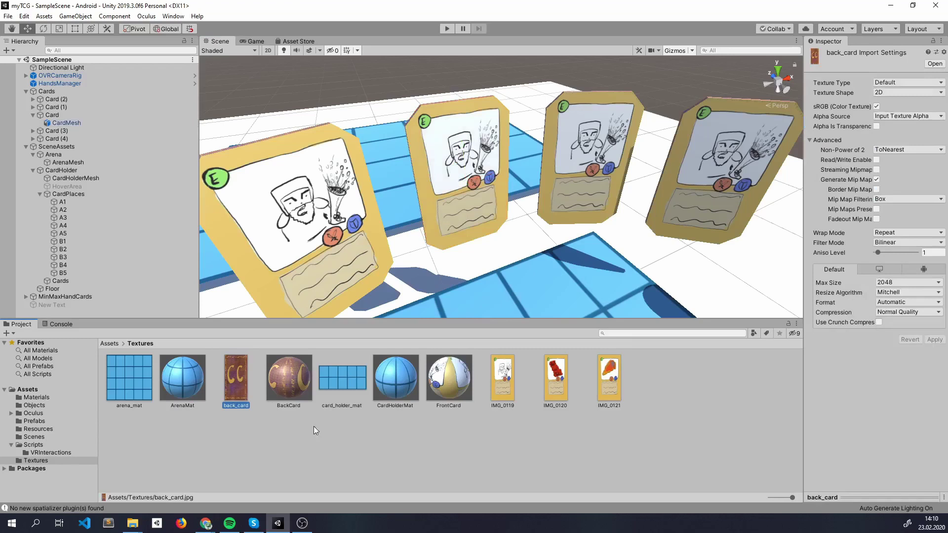
click(505, 381)
click(562, 389)
click(610, 379)
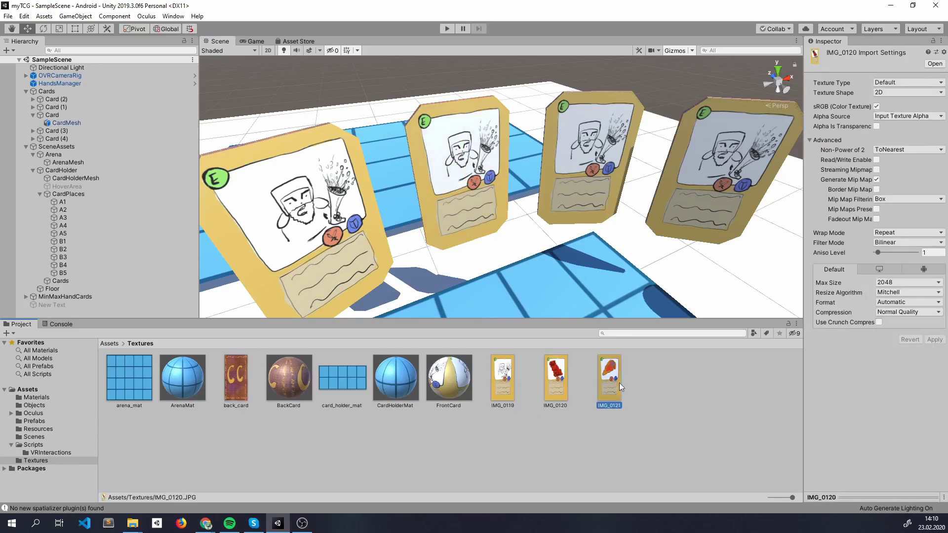
click(529, 167)
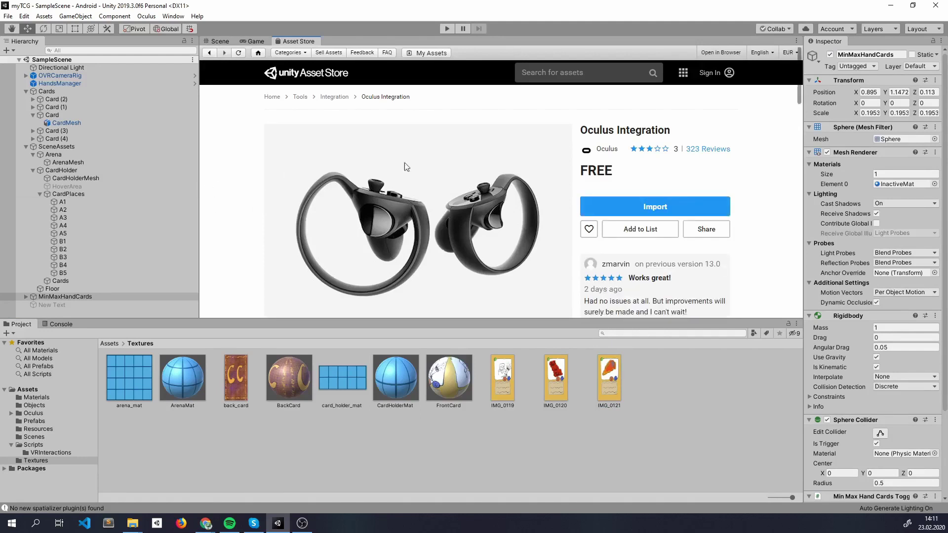
Review the Oculus Integration asset page, and find and select the OVRCameraRig prefab in the project's Oculus assets
scroll(468, 182, down, 5)
scroll(471, 186, up, 5)
click(29, 414)
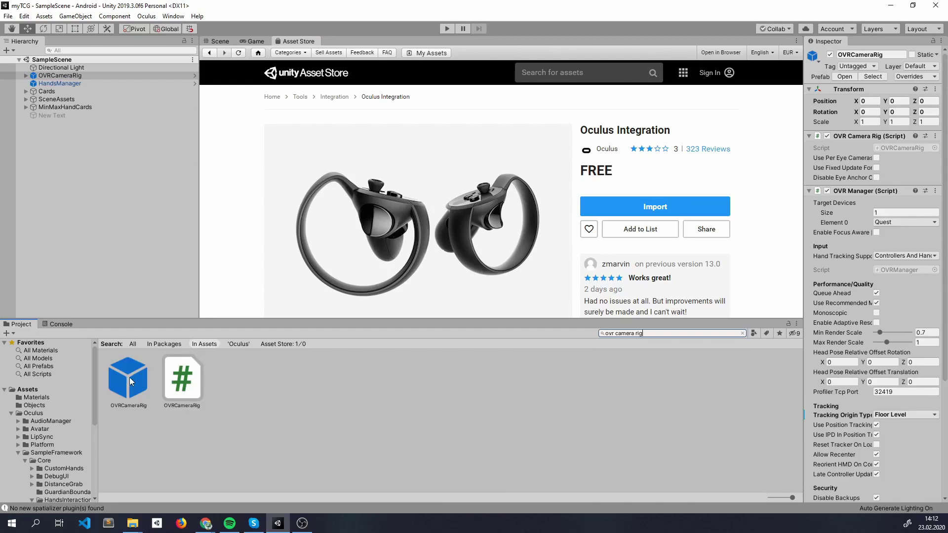
click(133, 382)
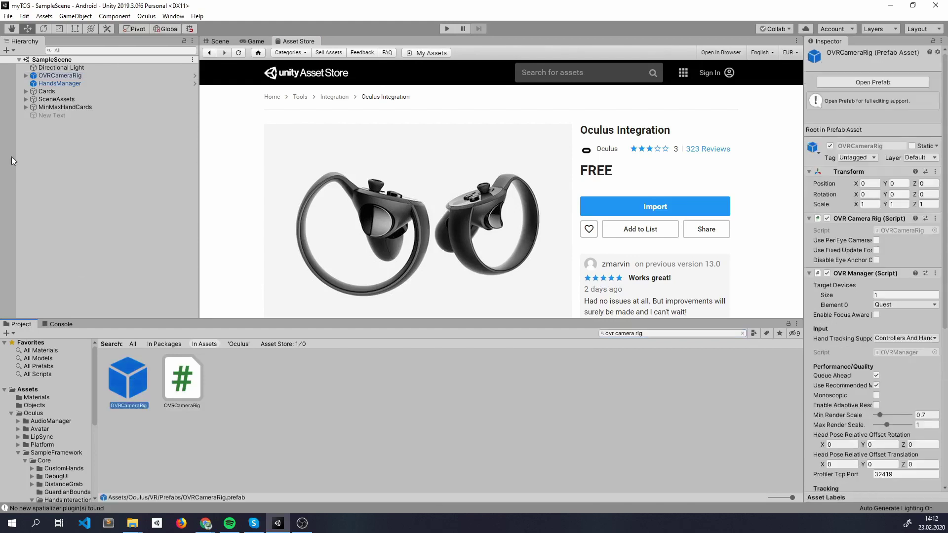
Open the Android player settings from the build settings and check the package name in the identification section
click(8, 16)
click(30, 112)
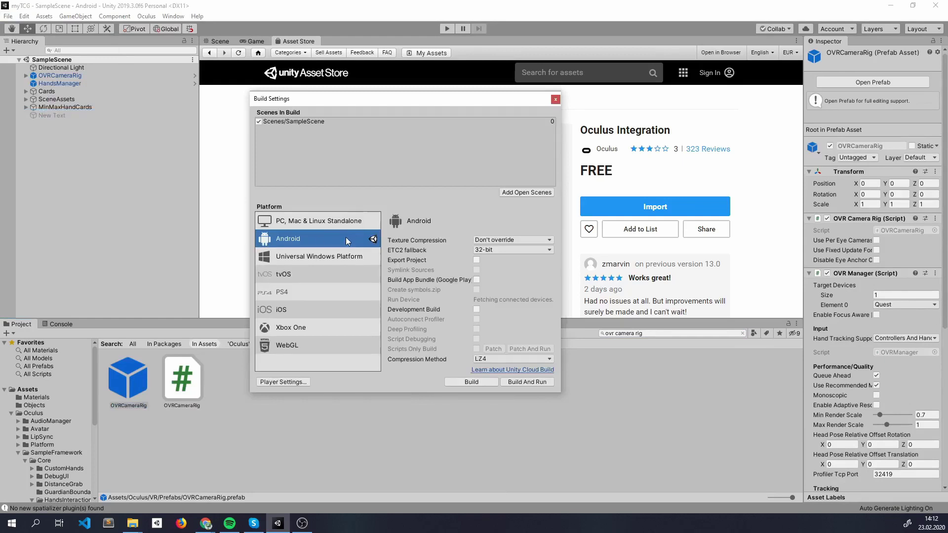
click(295, 383)
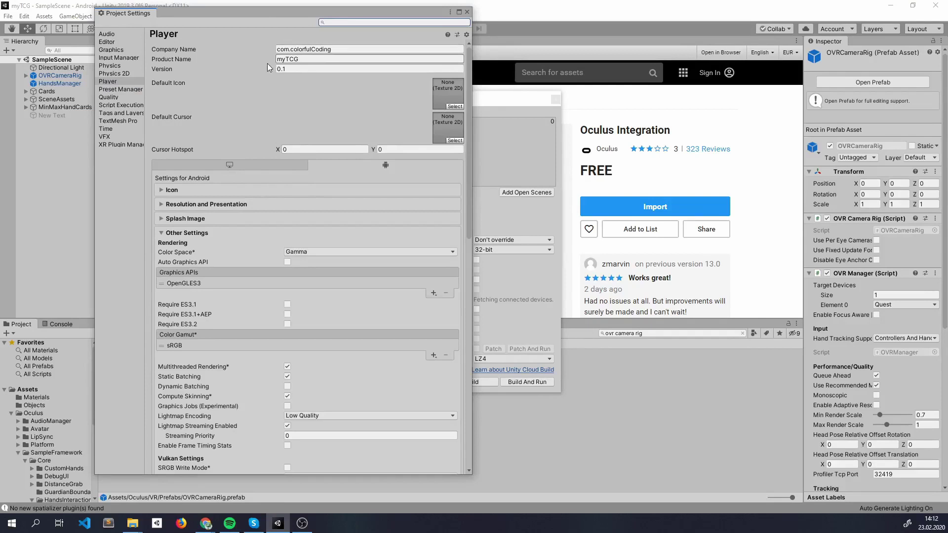
scroll(296, 124, down, 10)
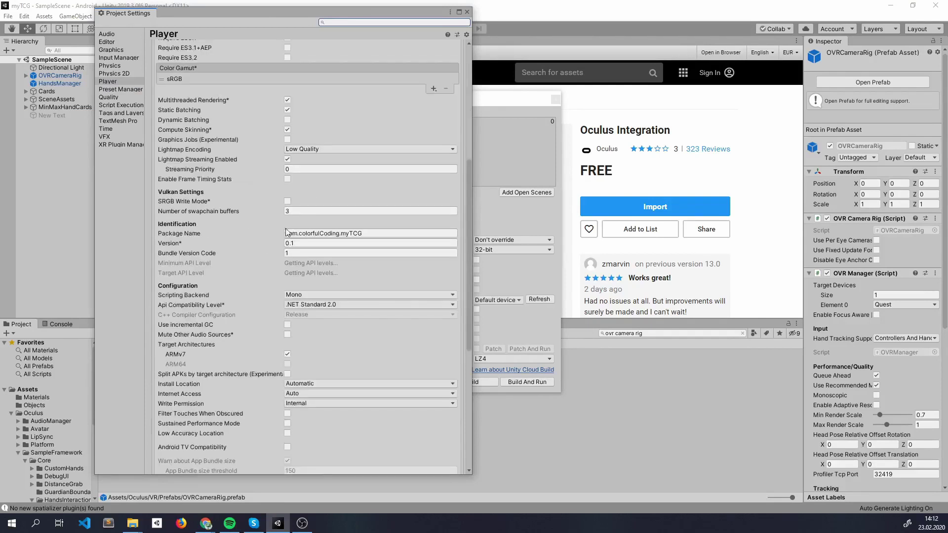
drag(286, 235, 377, 235)
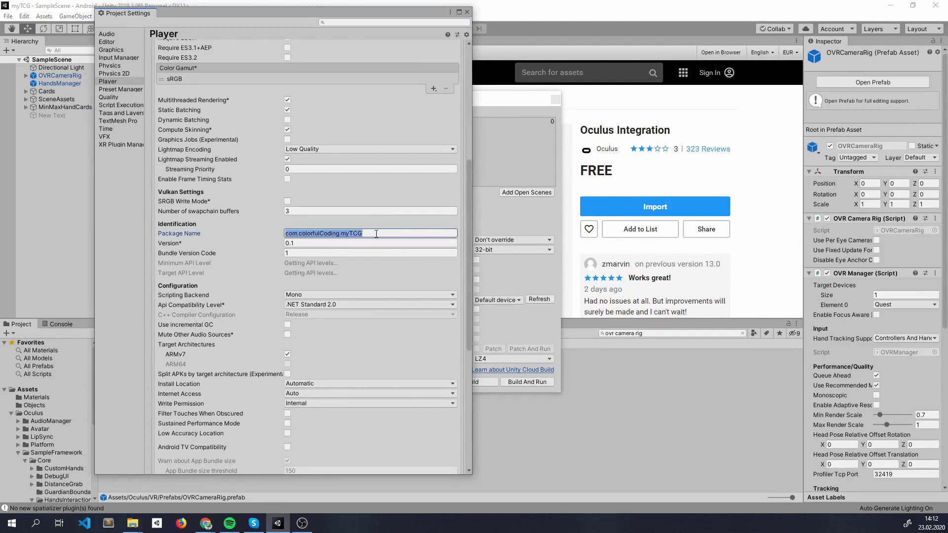
scroll(299, 237, down, 1)
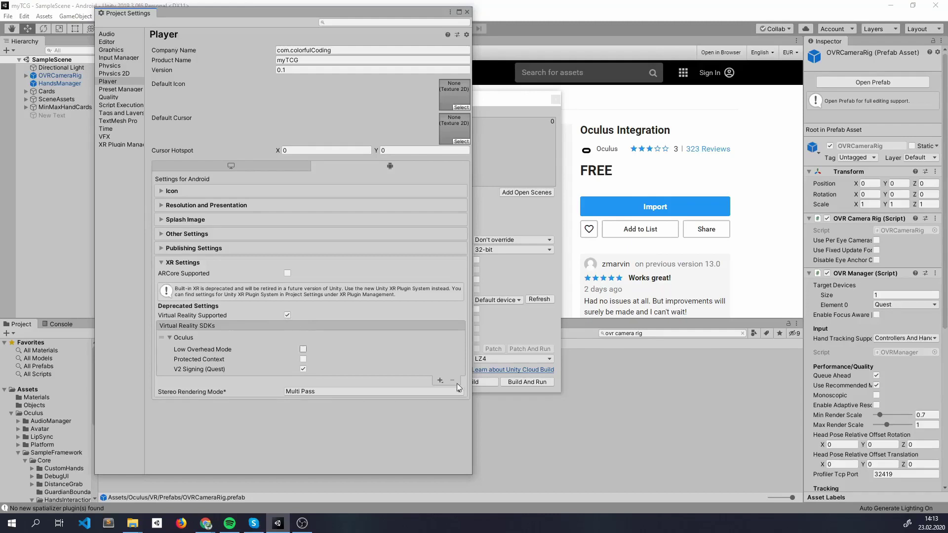
Review the Virtual Reality SDKs and Graphics APIs lists in the player settings, and start Build And Run for Android
click(441, 380)
click(162, 234)
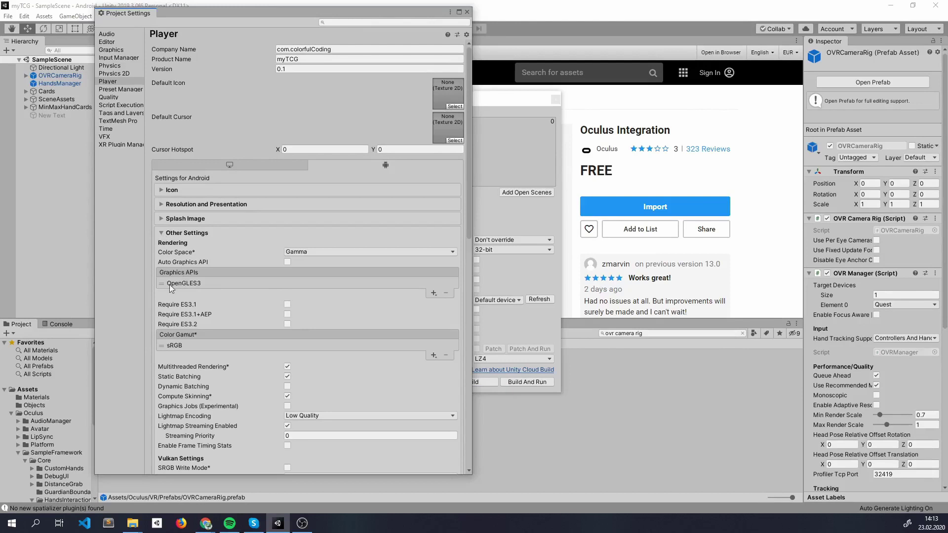
click(447, 292)
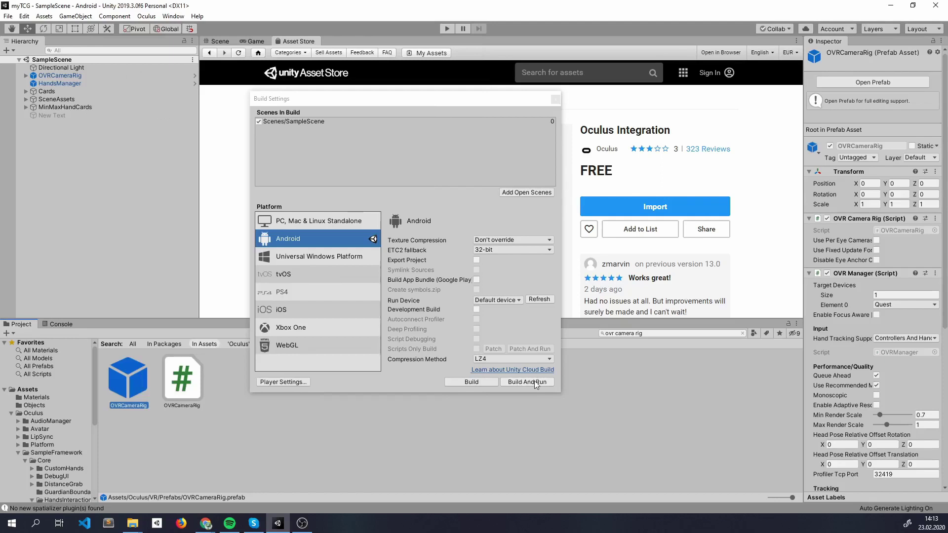
click(527, 382)
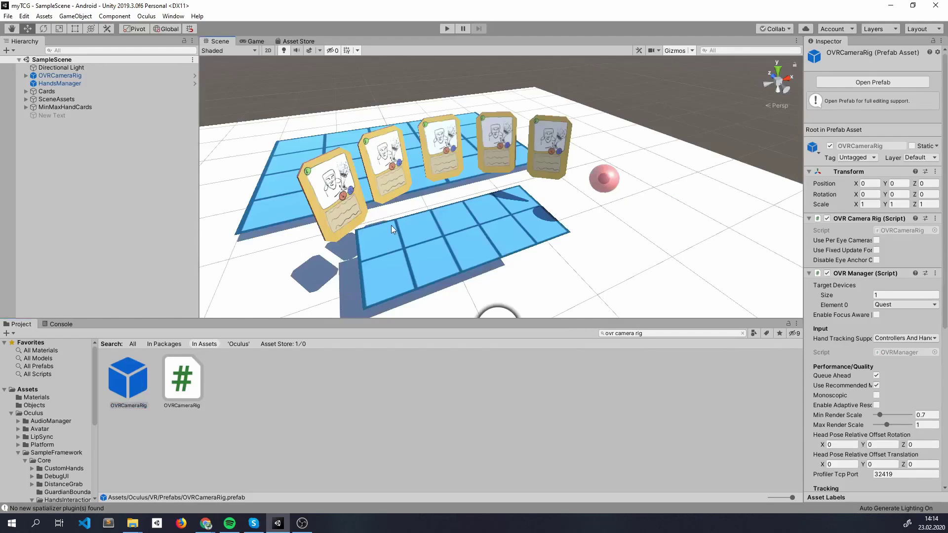
Inspect OVRCameraRig's Hand Tracking Support options and the OVRHandPrefab objects under the left and right hand anchors
click(60, 76)
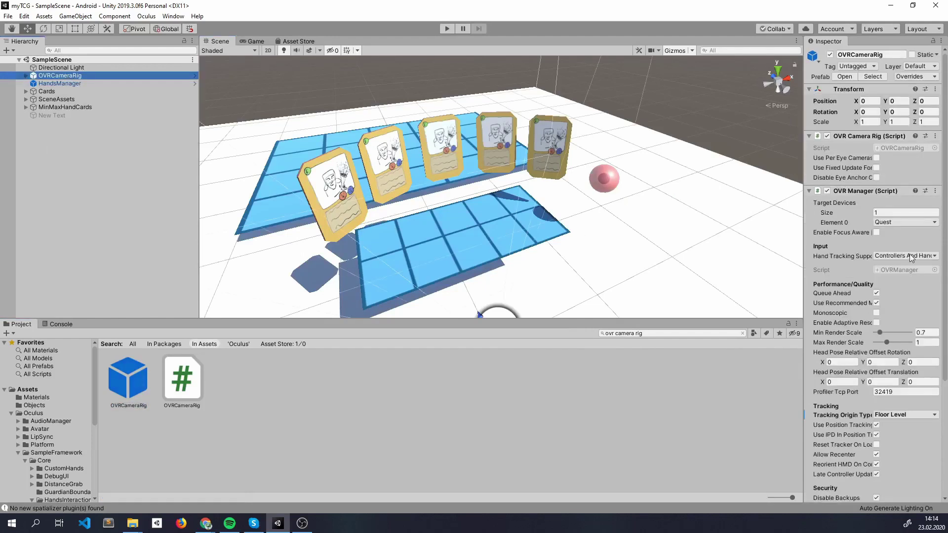
click(911, 256)
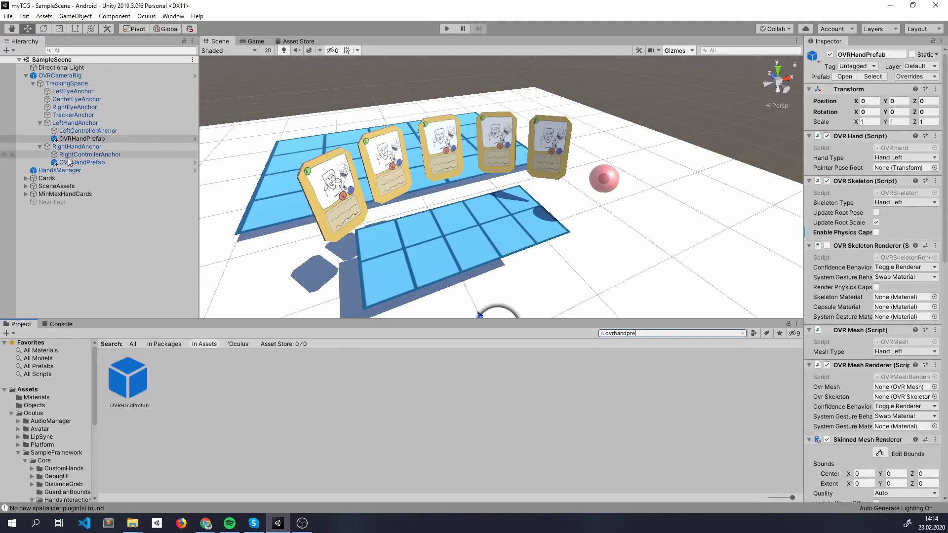
click(103, 140)
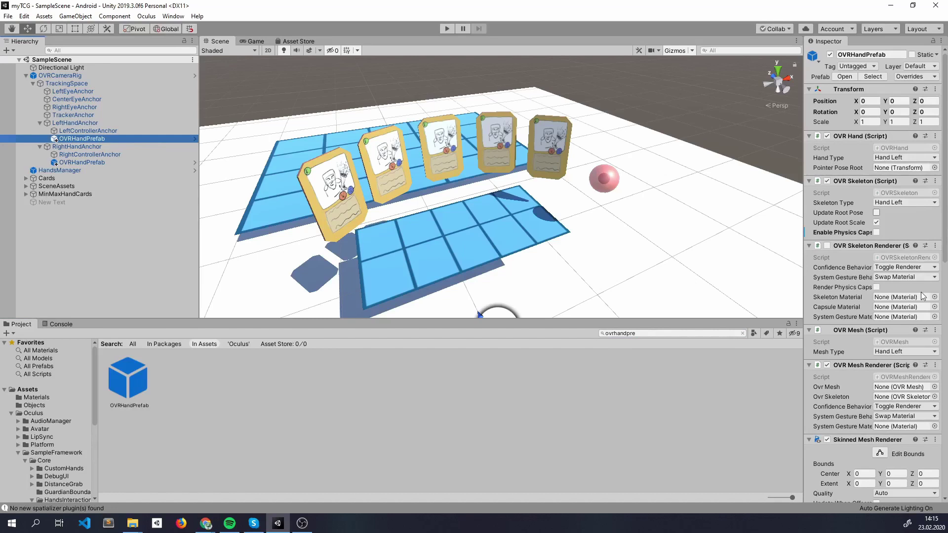
click(105, 162)
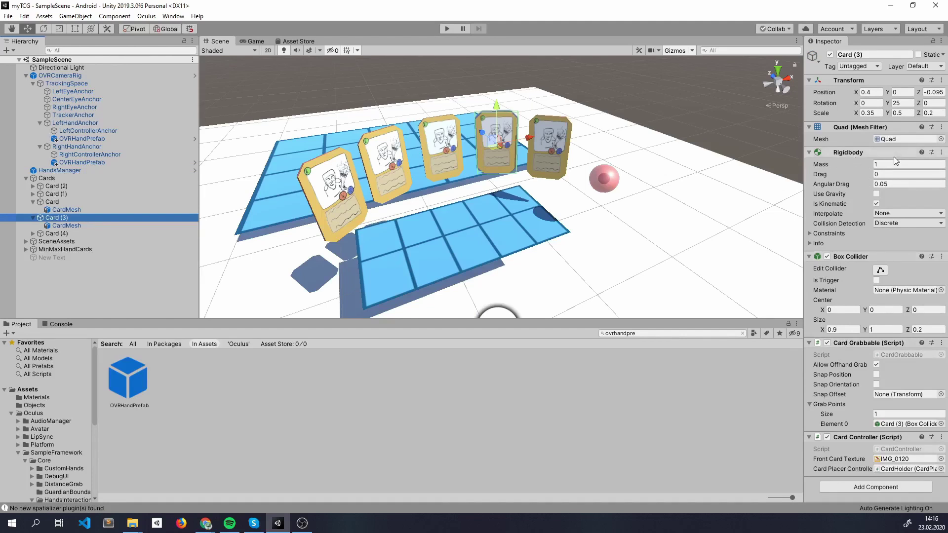
Examine the Rigidbody, Sphere Collider and Hand Grabbing Behaviour components on the right hand's OVRHandPrefab
click(73, 163)
scroll(843, 251, down, 8)
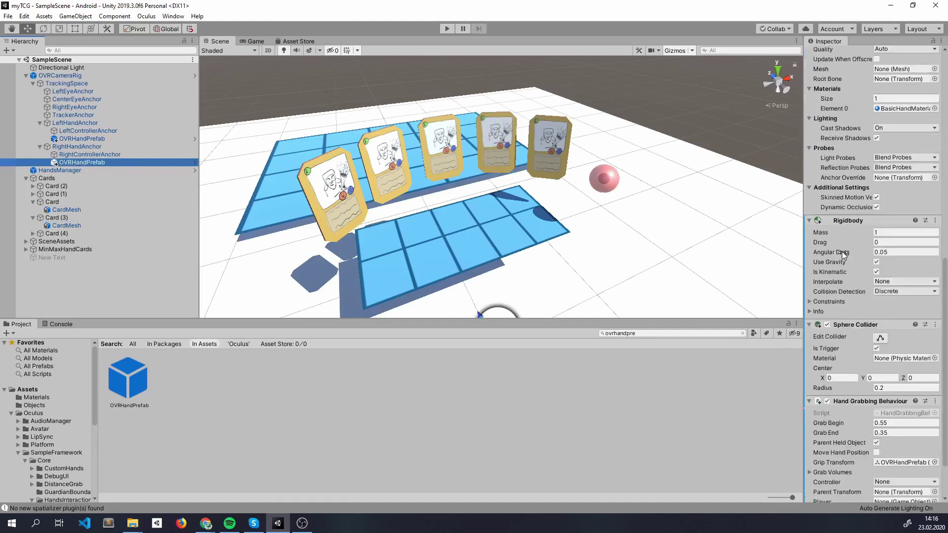
scroll(843, 251, down, 3)
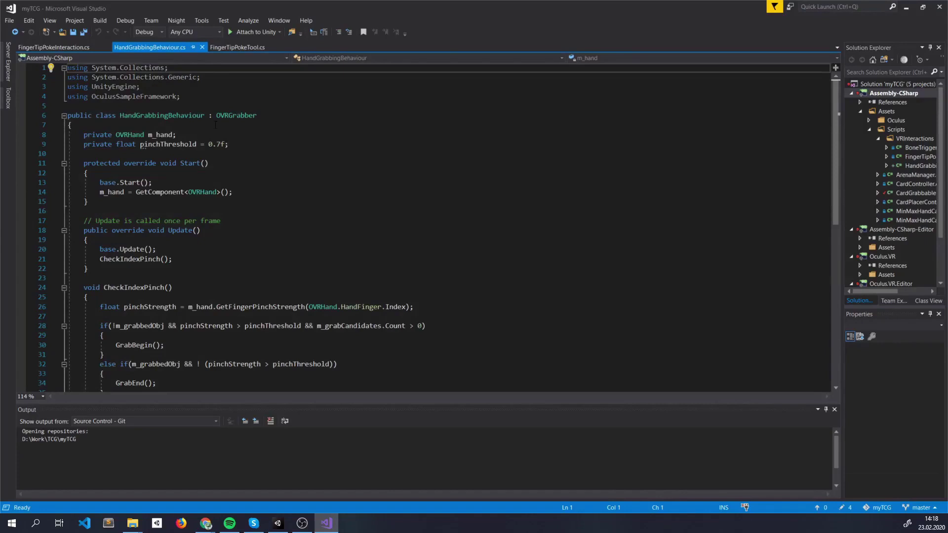
Examine HandGrabbingBehaviour.cs in Visual Studio, covering its OVRGrabber base class, Update method, and the GrabBegin and GrabEnd pinch conditions
double_click(220, 115)
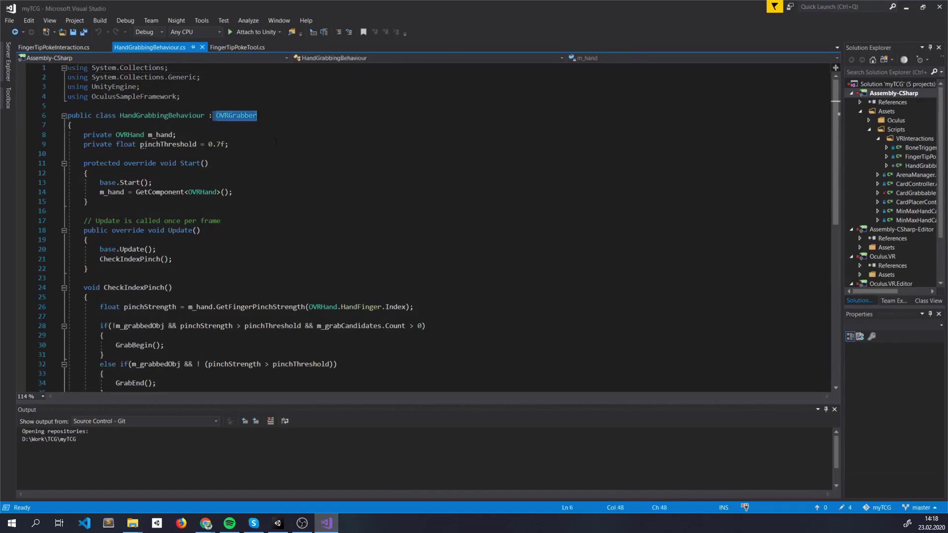
double_click(180, 230)
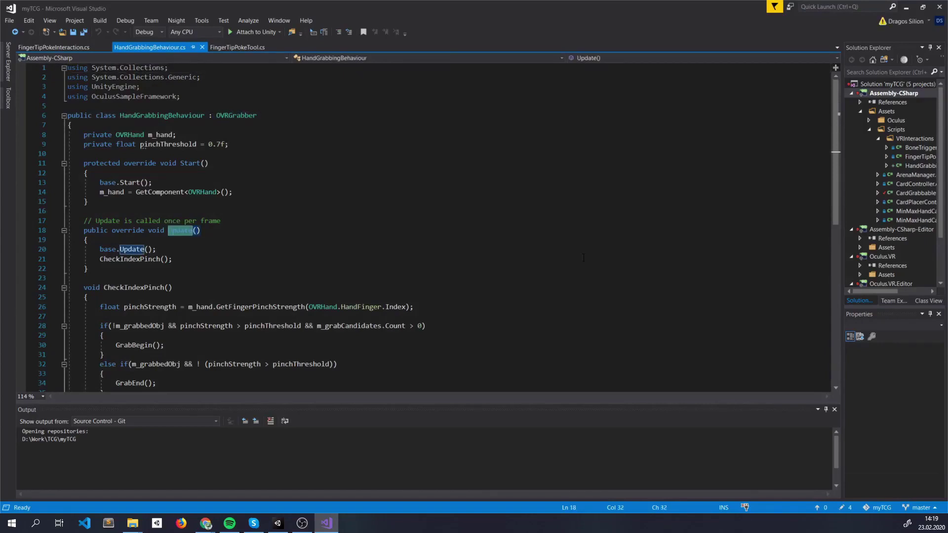
scroll(584, 258, down, 2)
drag(99, 268, 445, 268)
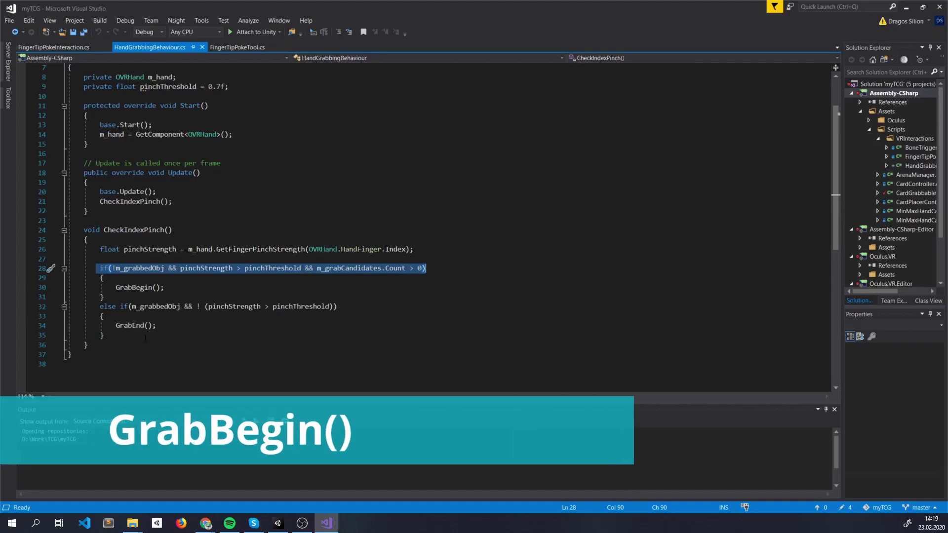
double_click(135, 287)
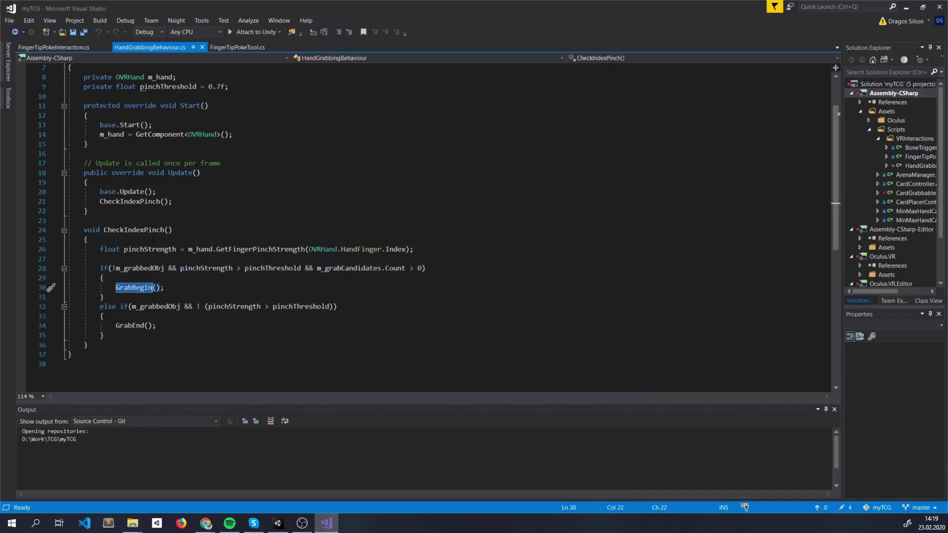
drag(135, 307, 334, 307)
drag(116, 326, 158, 326)
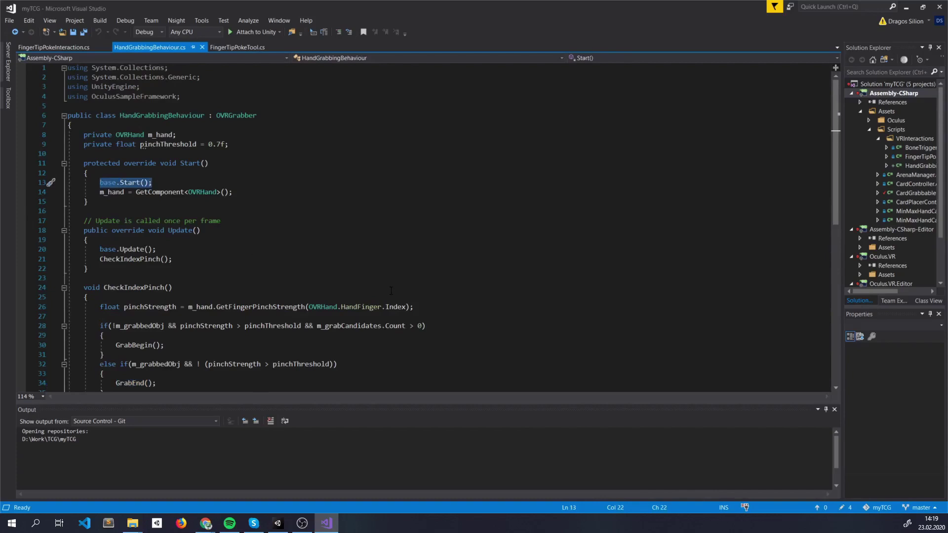
Go to the definition of the OVRGrabber base class and examine the OVRCameraRig lookup in its Awake method
click(233, 116)
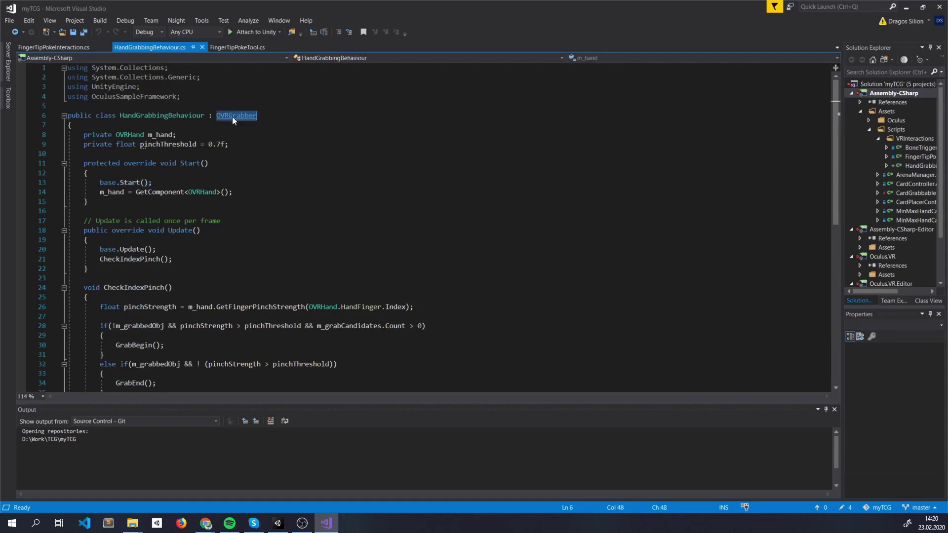
key(F12)
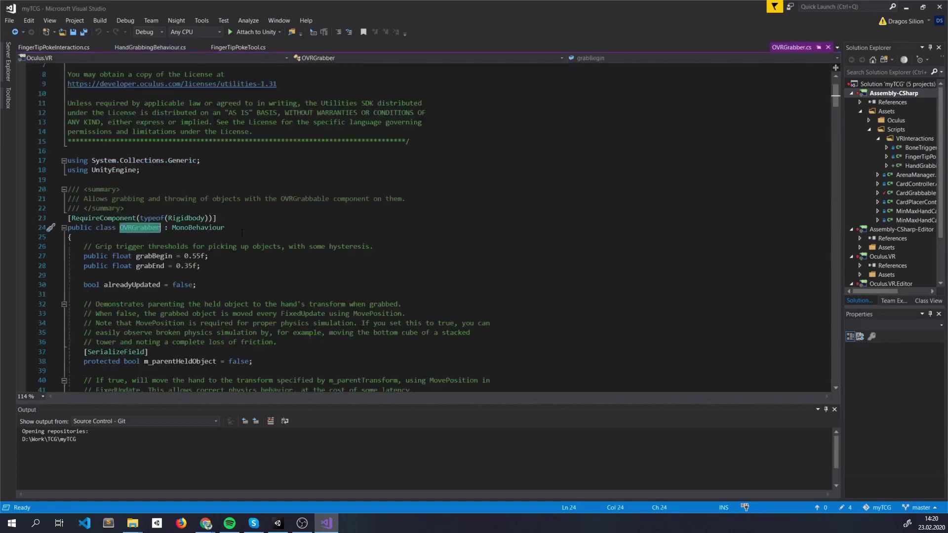
scroll(243, 225, down, 19)
scroll(242, 236, down, 20)
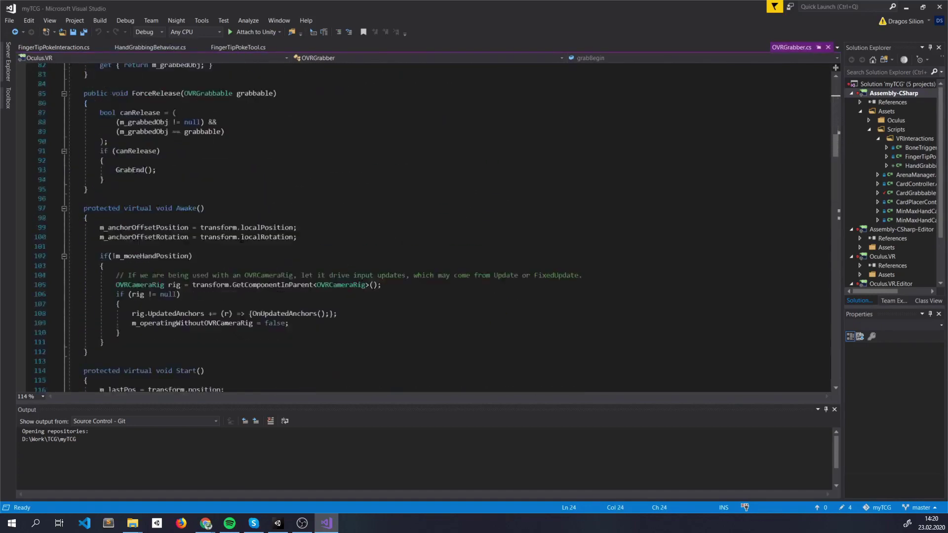
drag(100, 285, 407, 285)
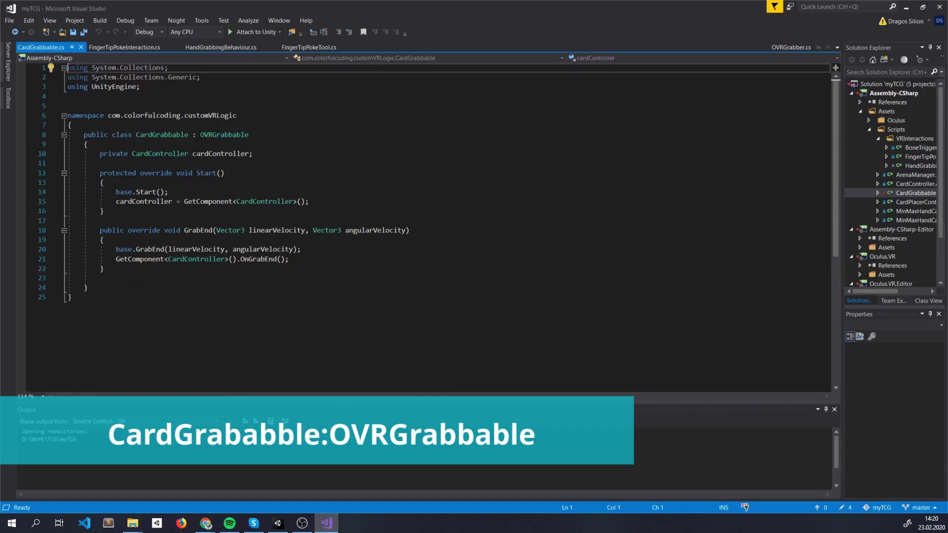
Examine the OVRGrabbable base class and the GrabEnd override in CardGrabbable.cs
drag(200, 134, 248, 135)
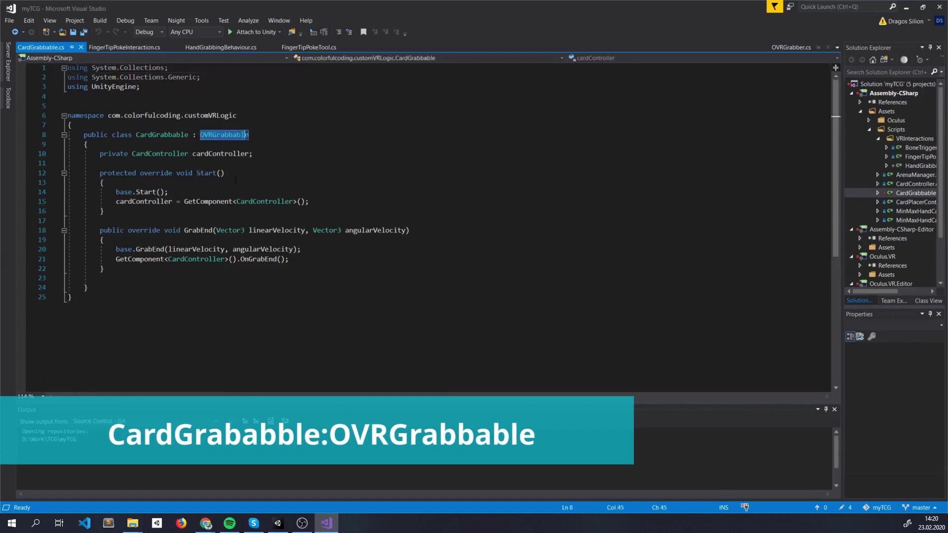
click(214, 230)
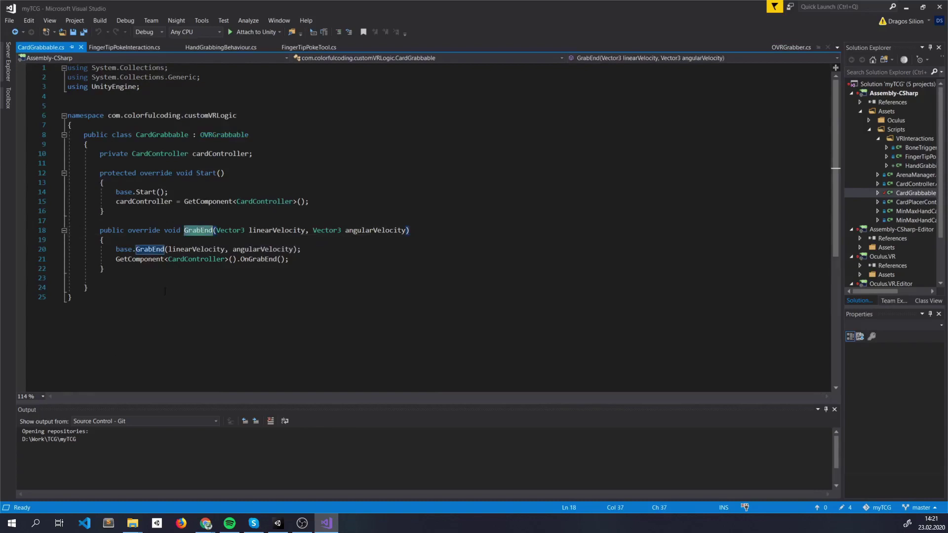
Trace the OnGrabEnd call from CardGrabbable.cs into CardController.cs and on to the SummonCube definition in ArenaManager.cs
drag(115, 259, 295, 258)
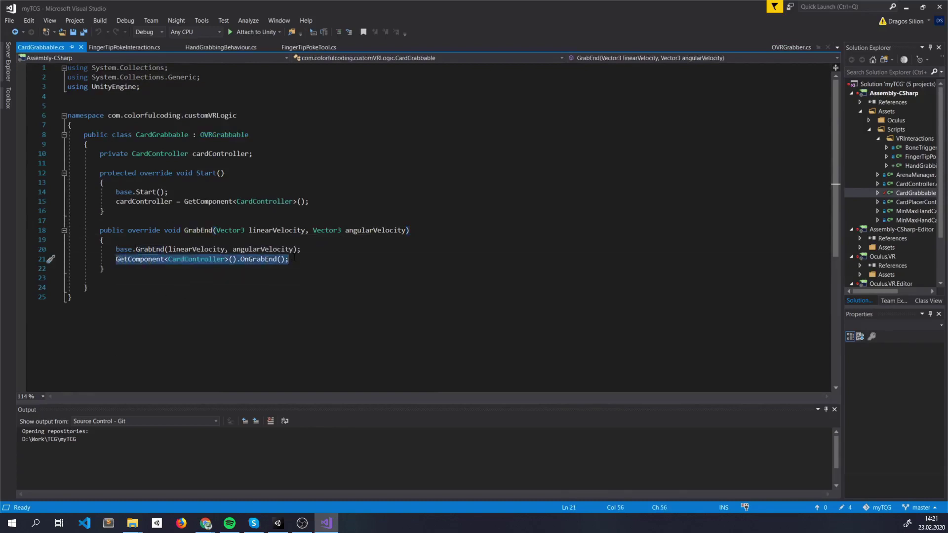
ctrl+click(250, 260)
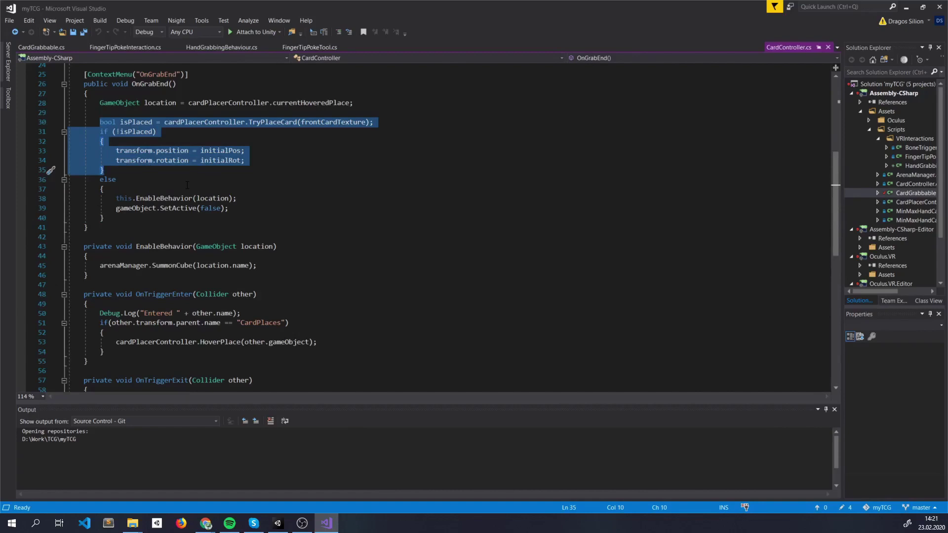
ctrl+click(171, 266)
drag(84, 153, 439, 249)
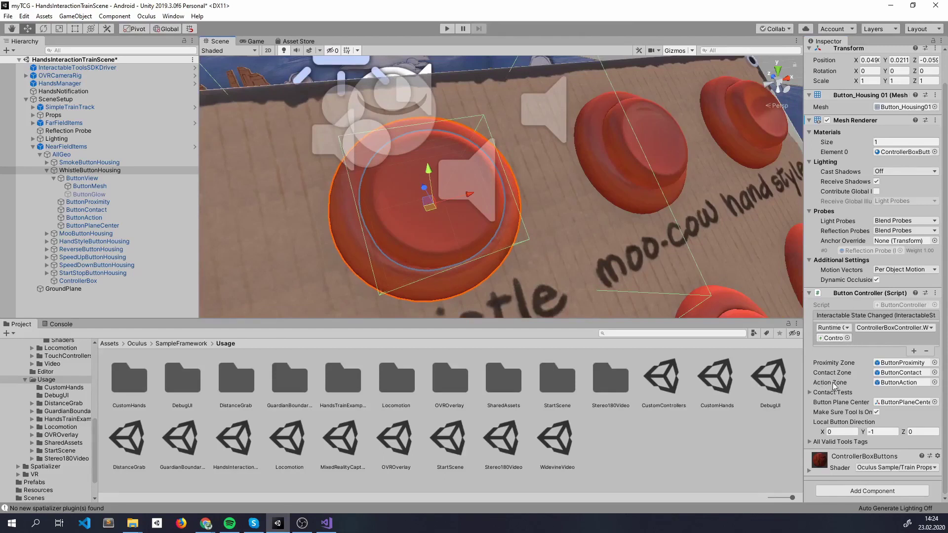
Switch to Unity and frame the near-field button panel in the HandsInteractionTrainScene view
click(608, 281)
key(f)
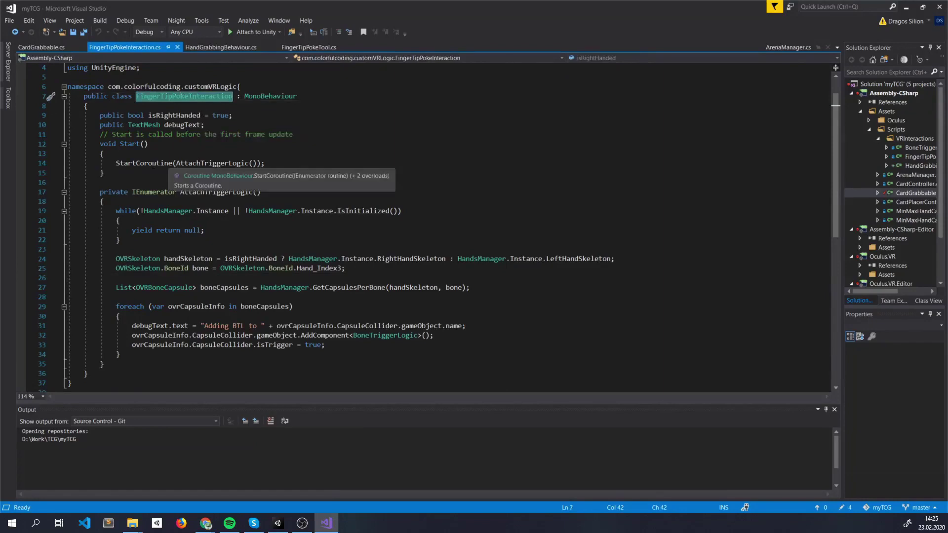
In Visual Studio's FingerTipPokeInteraction.cs, examine AttachTriggerLogic's HandsManager wait loop, the isRightHanded skeleton choice and the index bone lines
drag(117, 212, 408, 209)
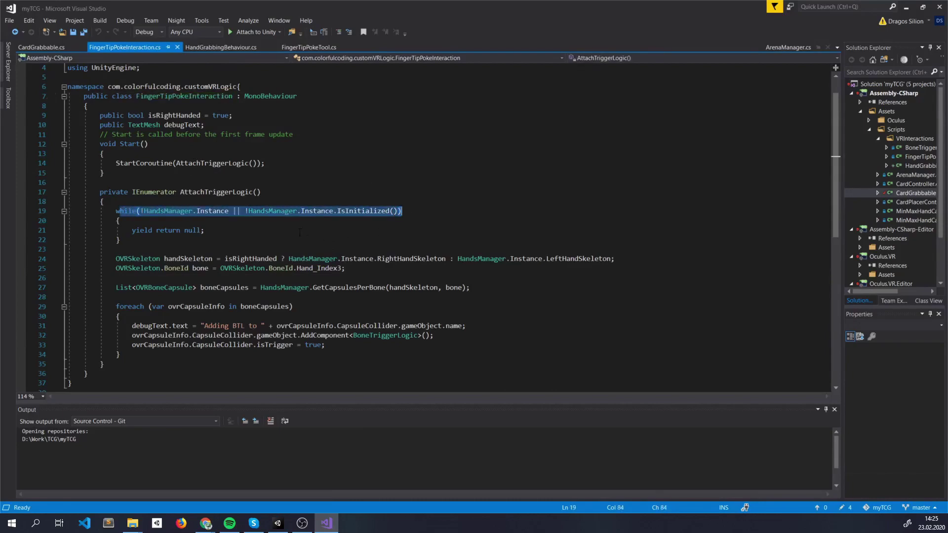
scroll(143, 249, down, 1)
click(117, 239)
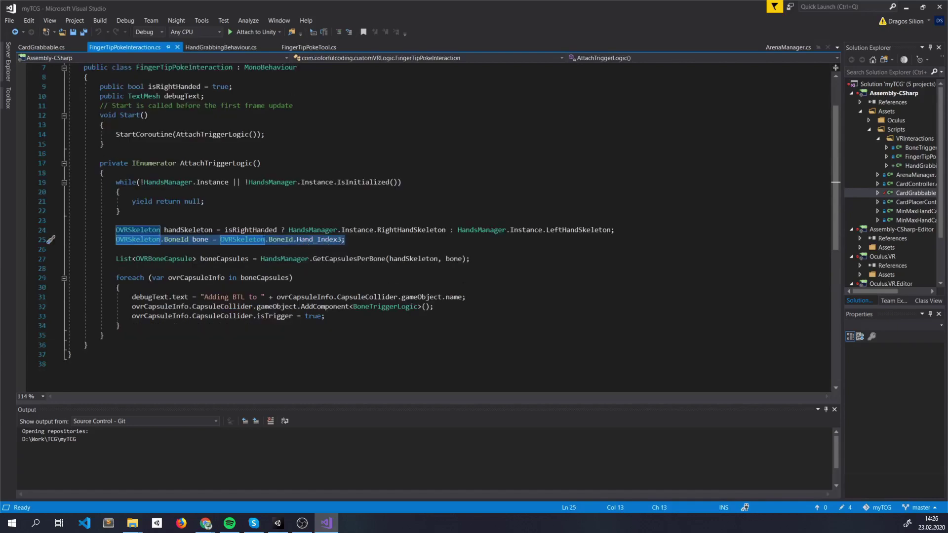
drag(225, 229, 614, 229)
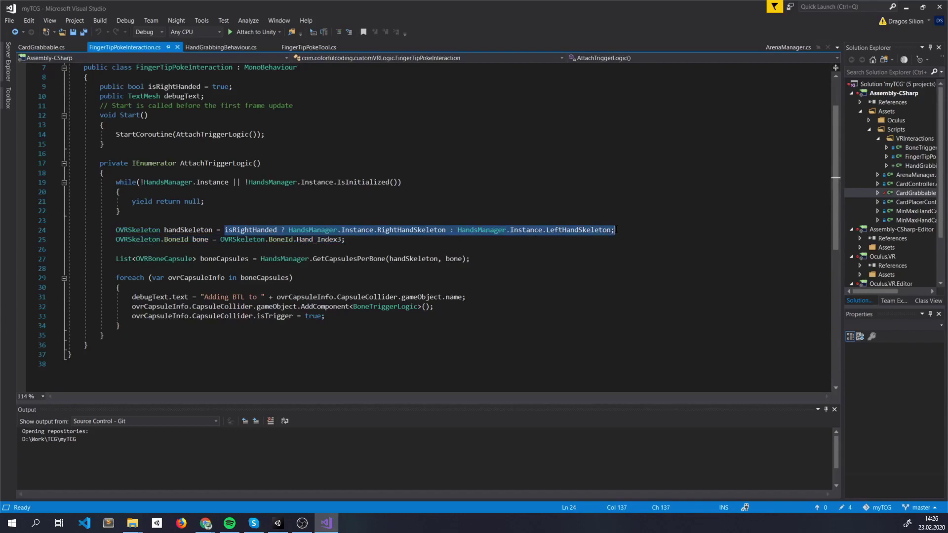
scroll(425, 193, up, 1)
click(251, 259)
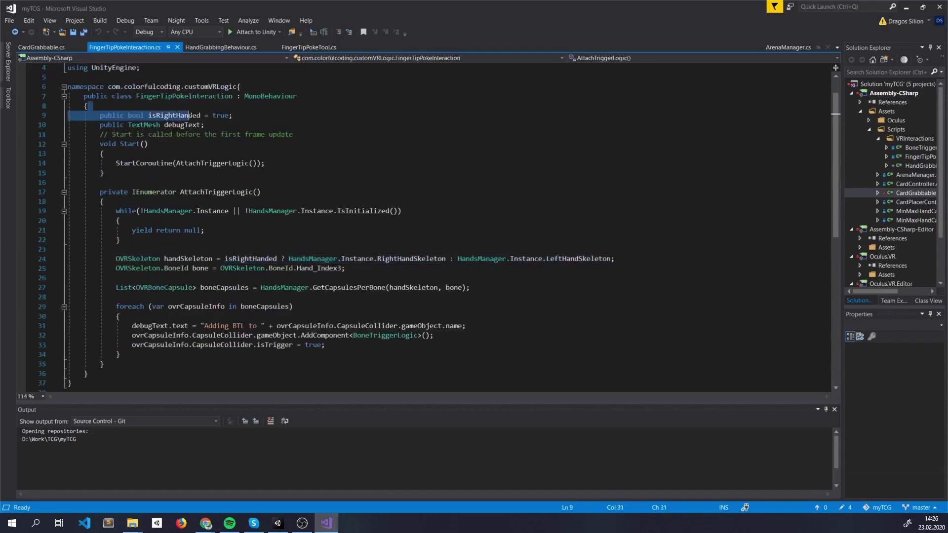
Examine the HandsManager references, the GetCapsulesPerBone call and the BoneTriggerLogic component added to each bone capsule
double_click(312, 259)
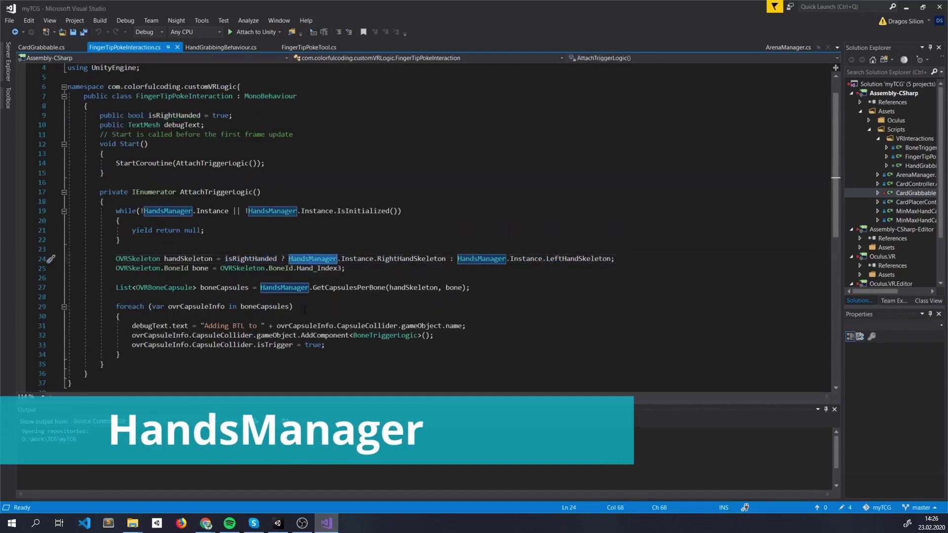
mouse_move(299, 285)
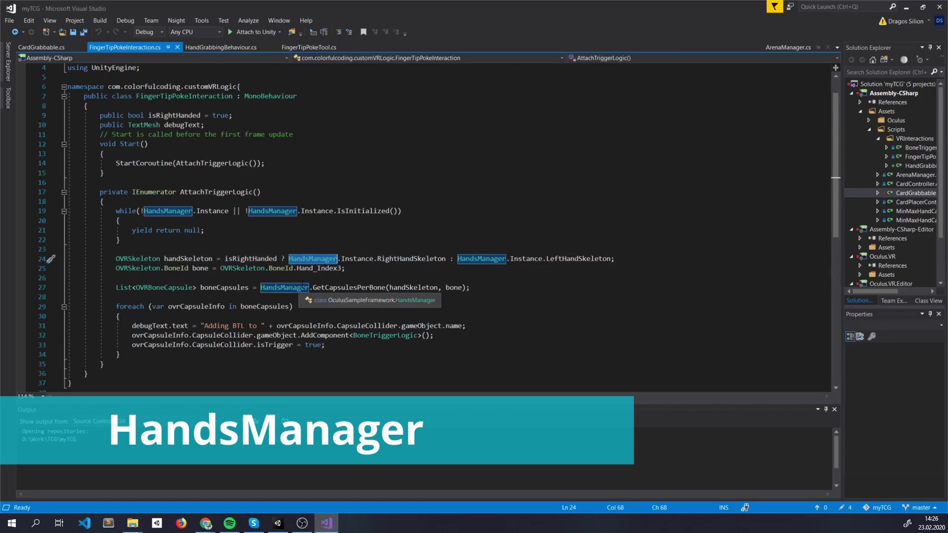
mouse_move(351, 287)
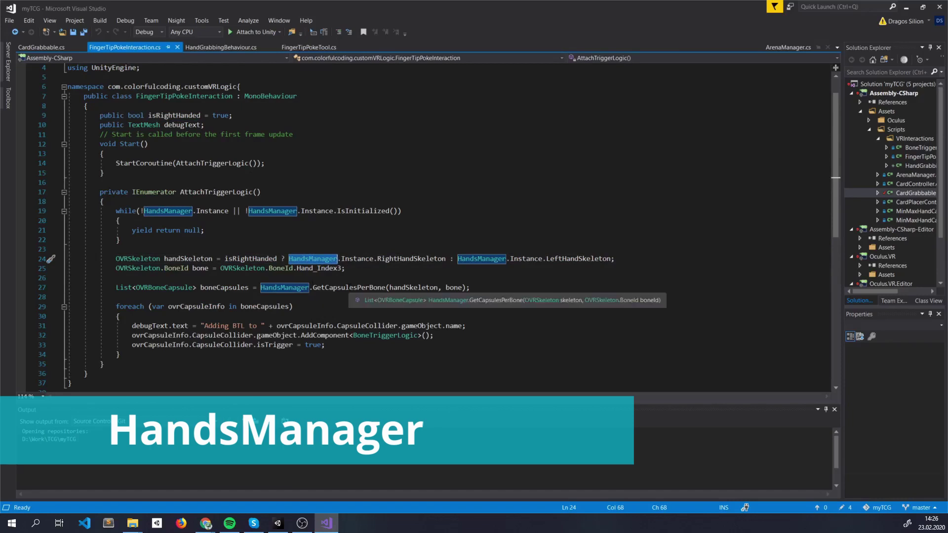
click(359, 335)
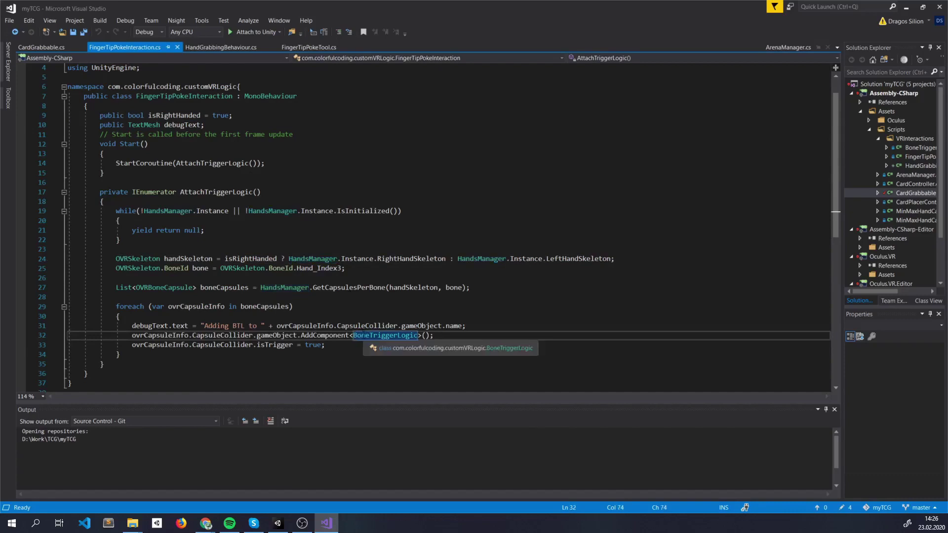
double_click(364, 335)
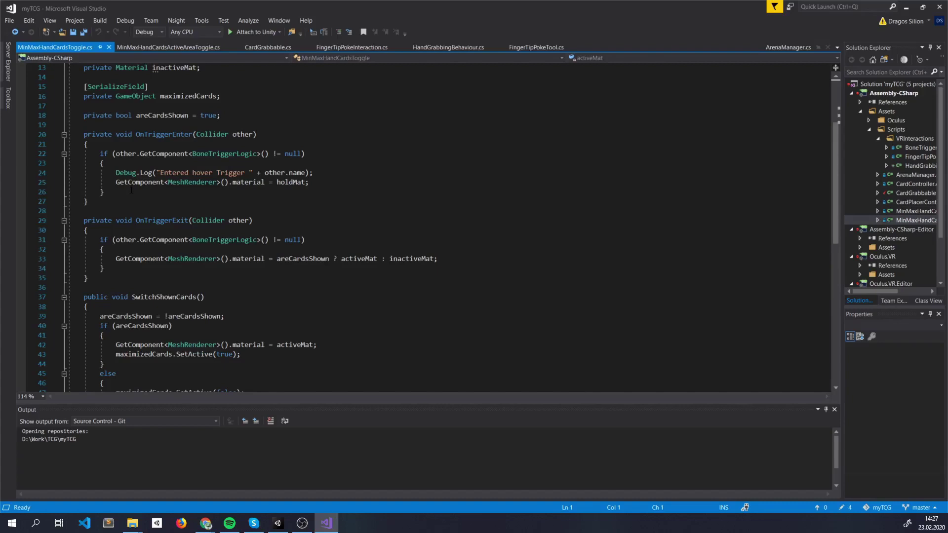
Examine the OnTriggerEnter, OnTriggerExit and SwitchShownCards methods in MinMaxHandCardsToggle.cs, including their material changes
double_click(161, 134)
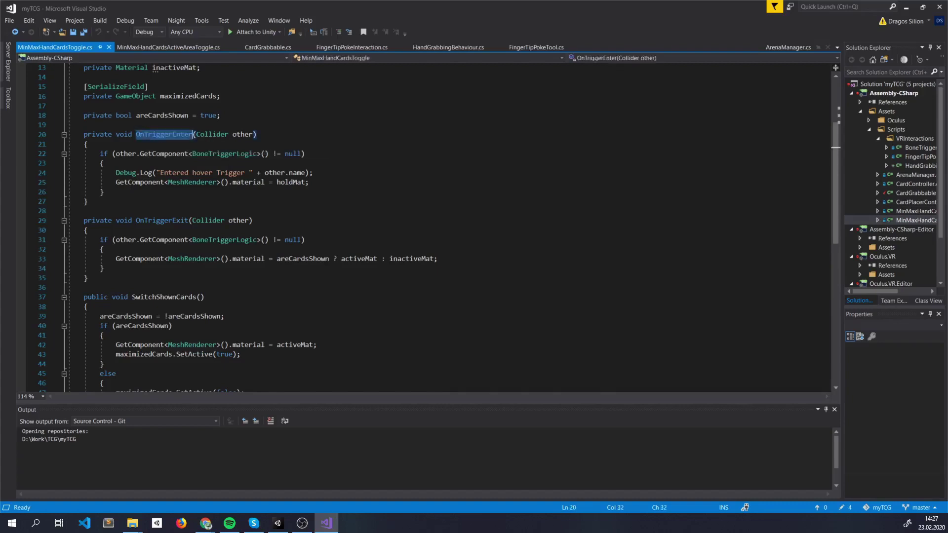
double_click(157, 221)
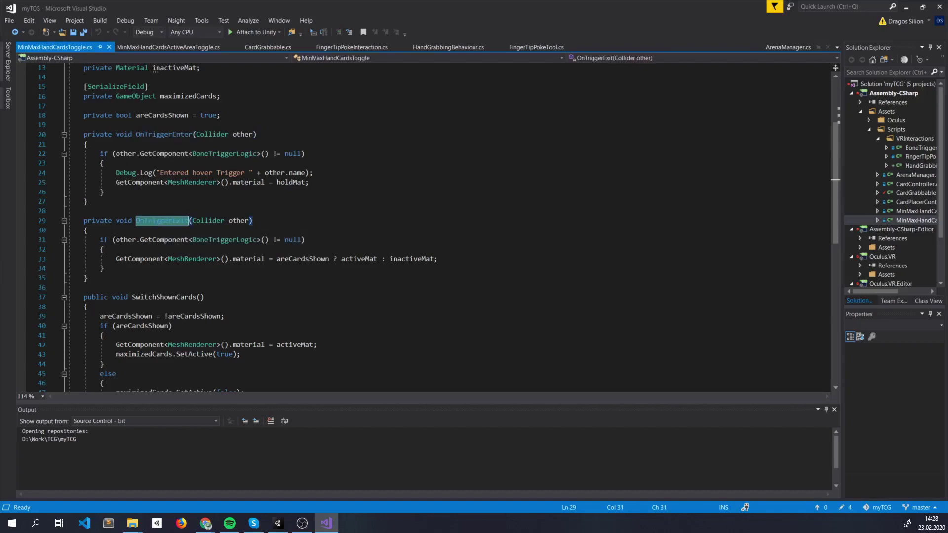
drag(116, 184, 198, 191)
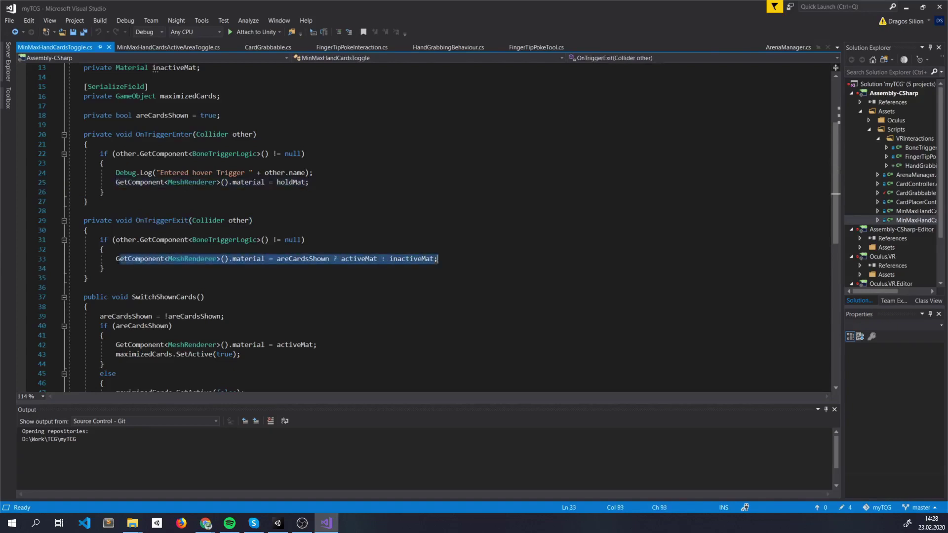
scroll(324, 262, down, 2)
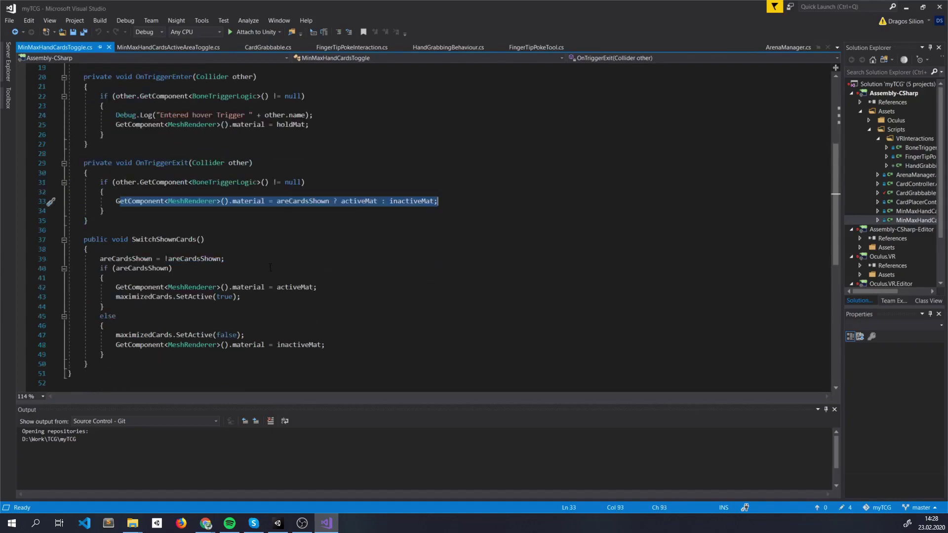
drag(91, 239, 128, 365)
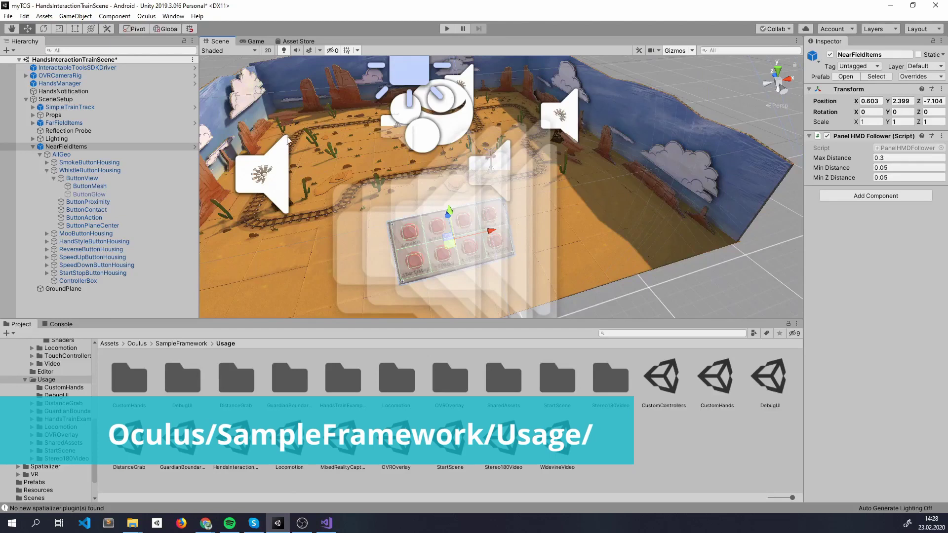
alt+drag(320, 115, 584, 179)
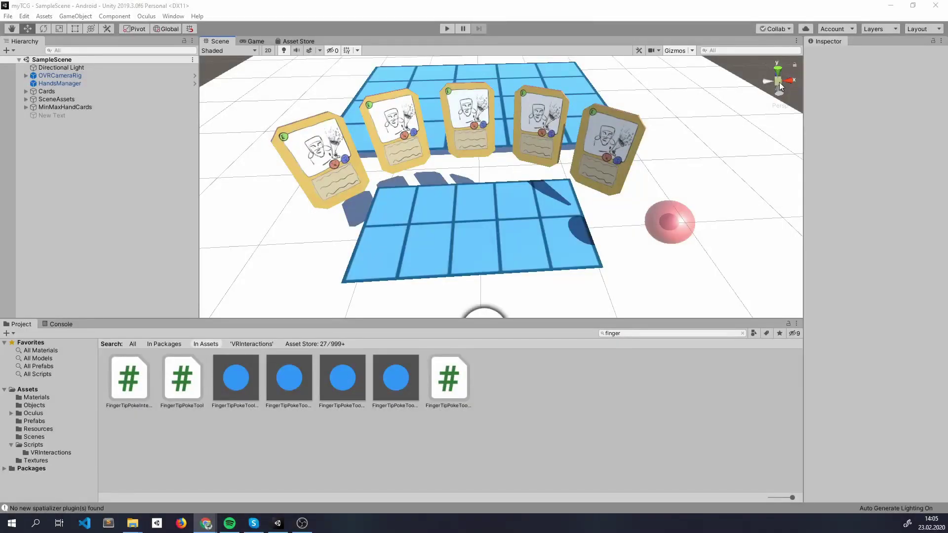
click(780, 82)
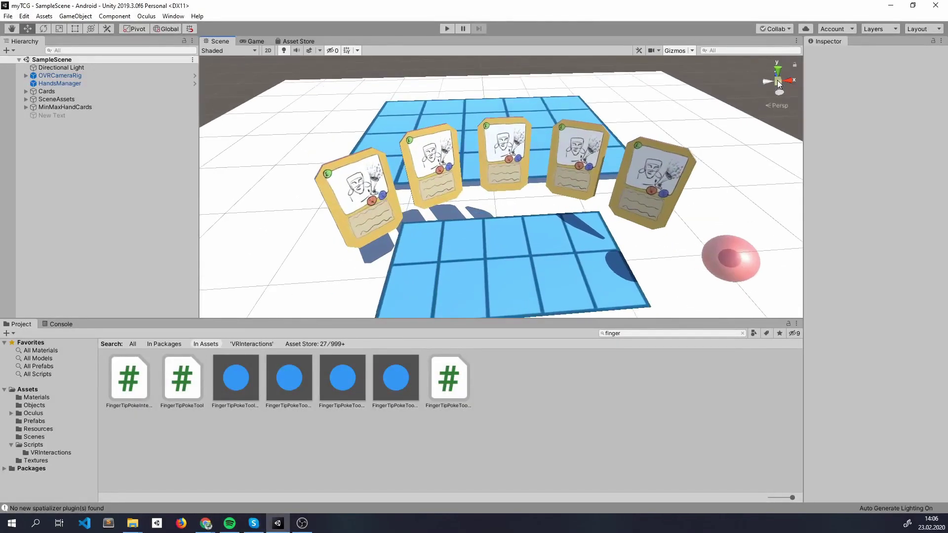